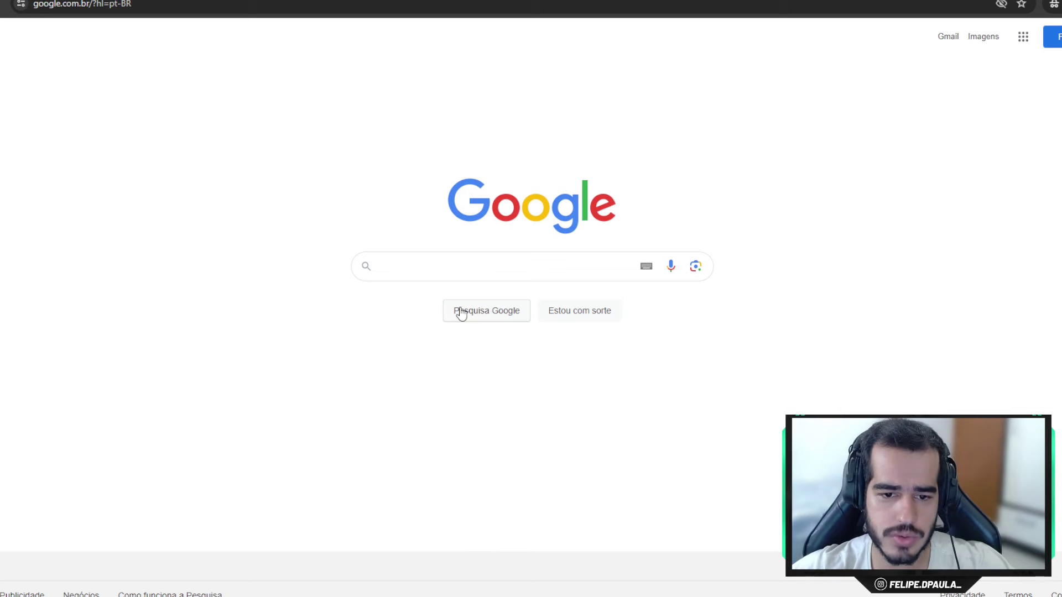
Step: Search Google for "google ads" and start the sign-up from the sponsored Google Ads result
click(440, 262)
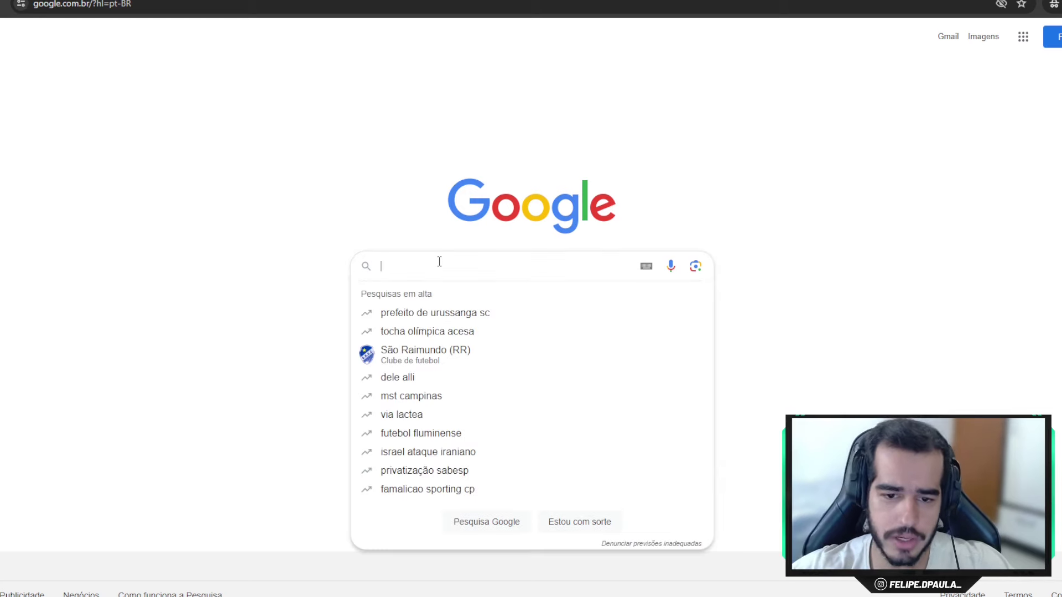
text(google ads)
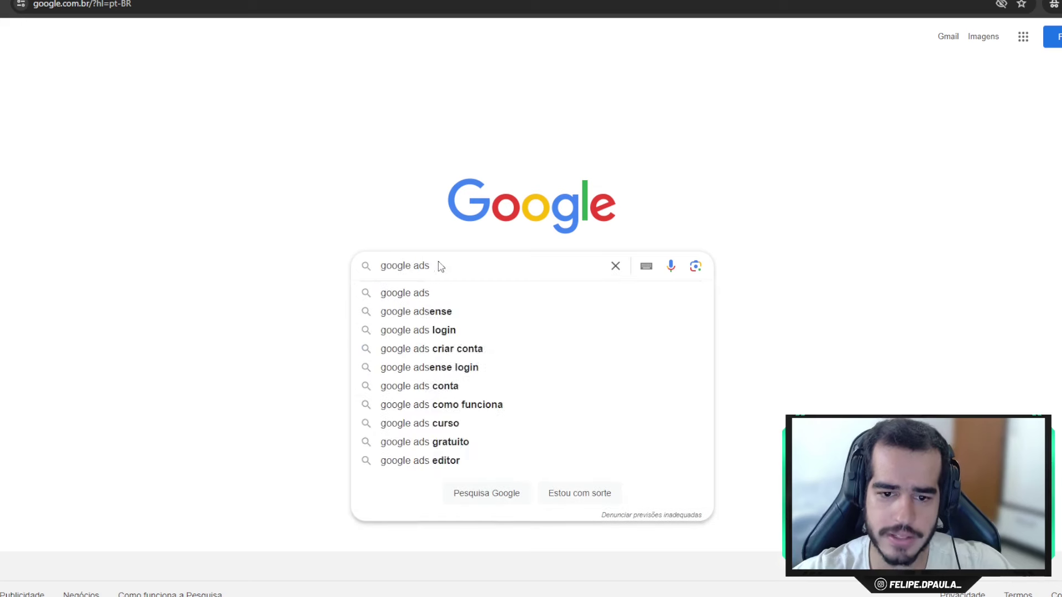
key(Return)
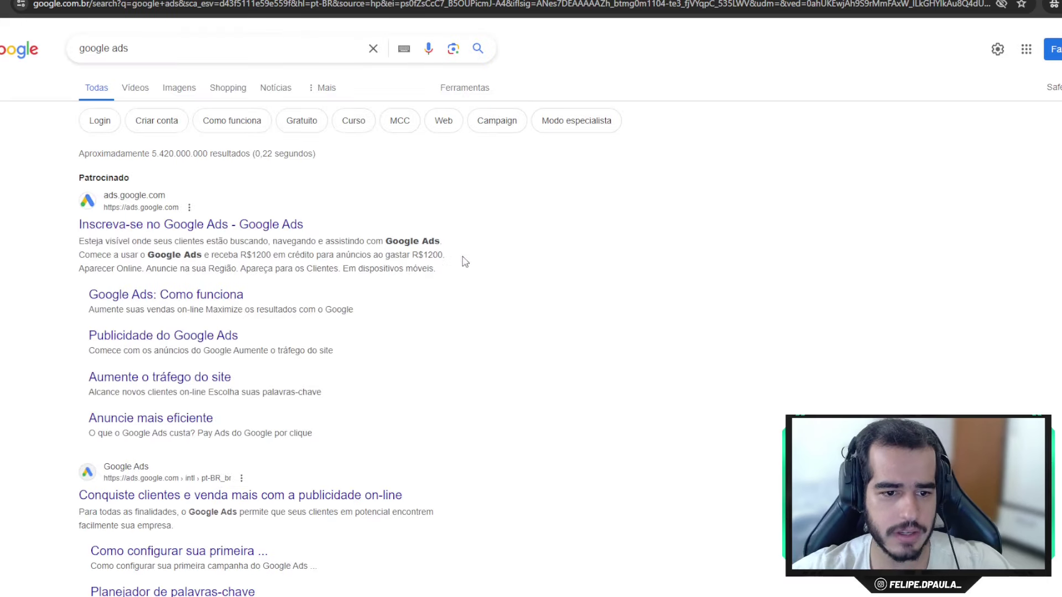
click(210, 225)
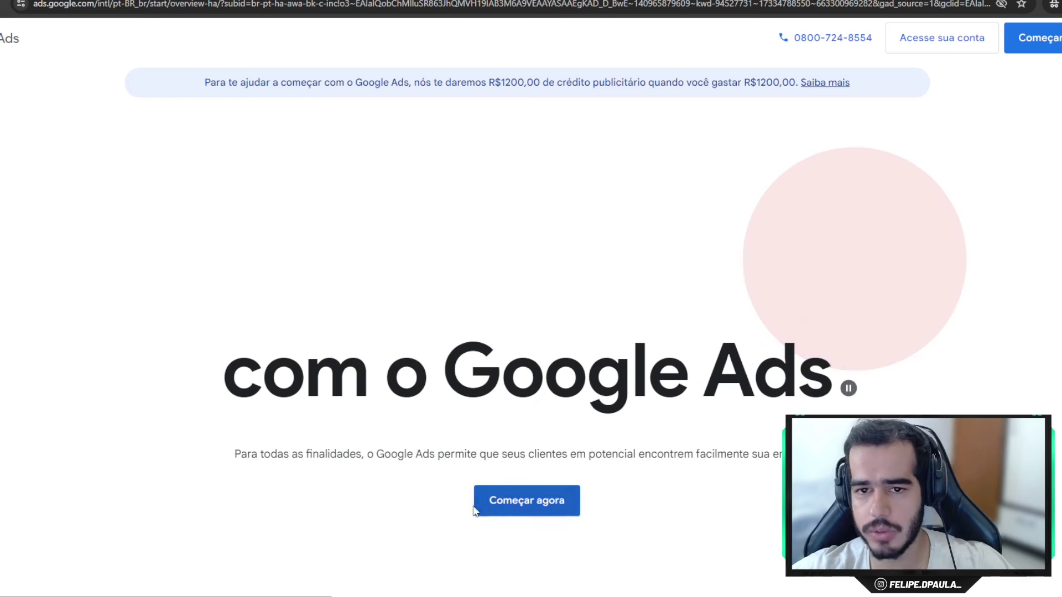
click(526, 501)
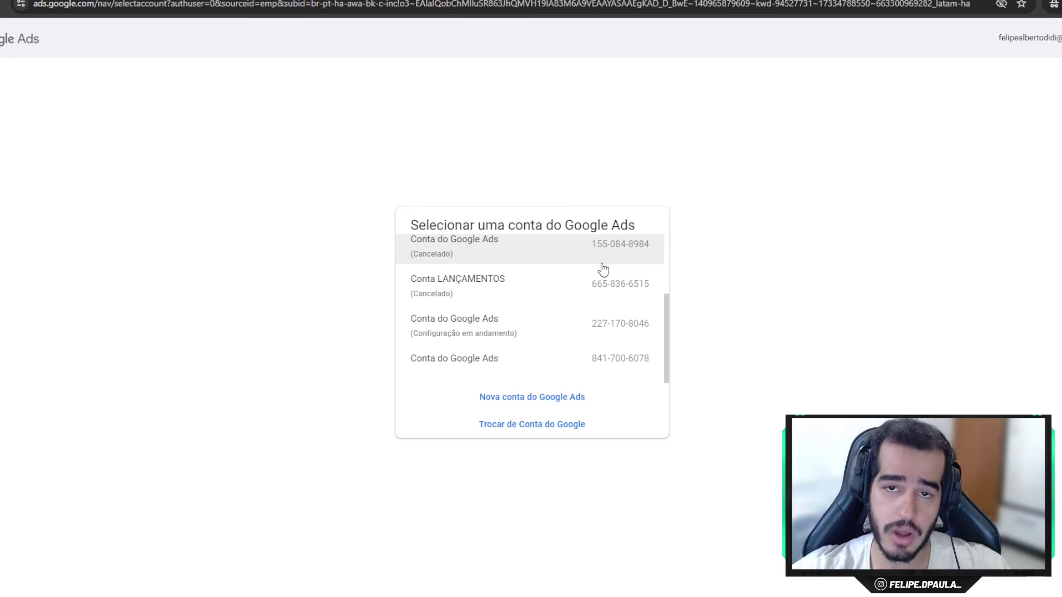
Step: Create a new Google Ads account and skip creating the first campaign
click(522, 398)
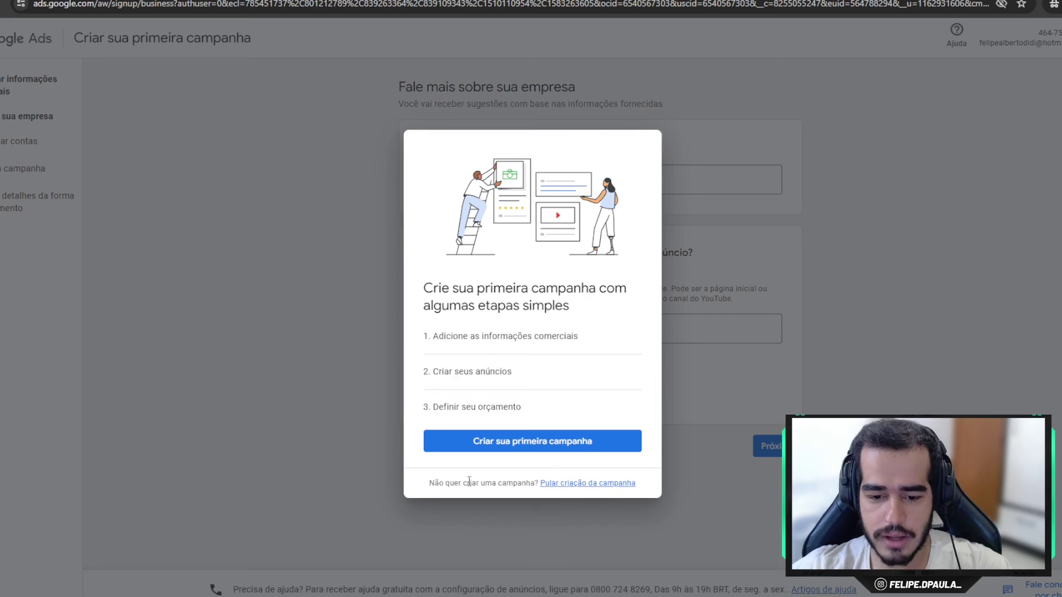
drag(540, 483, 640, 491)
click(600, 484)
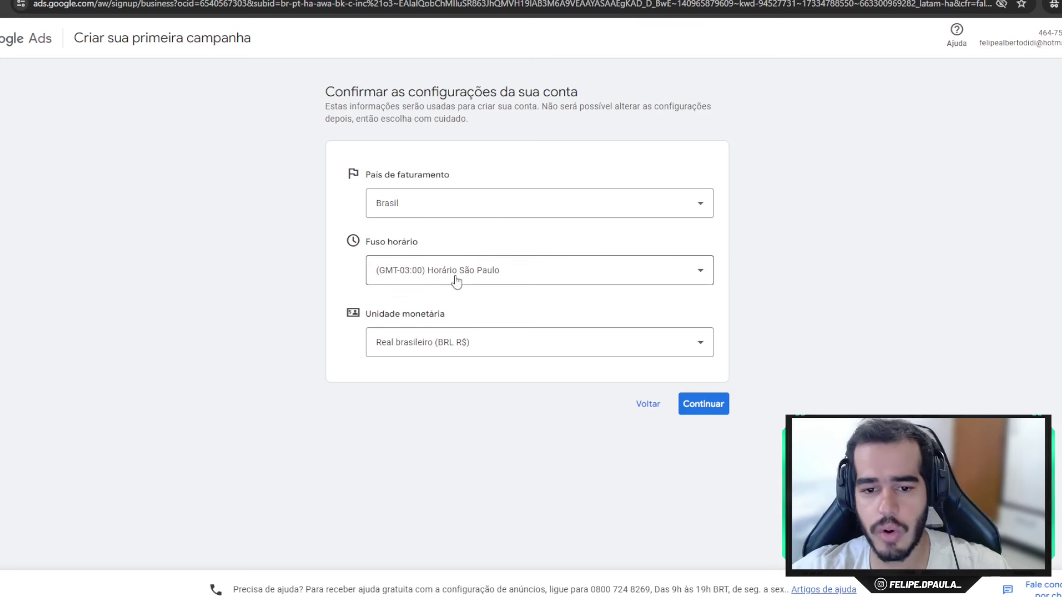
Step: Confirm the account settings with billing country Brasil, time zone (GMT-03:00) Horário São Paulo and currency Real brasileiro (BRL R$)
click(472, 342)
click(811, 367)
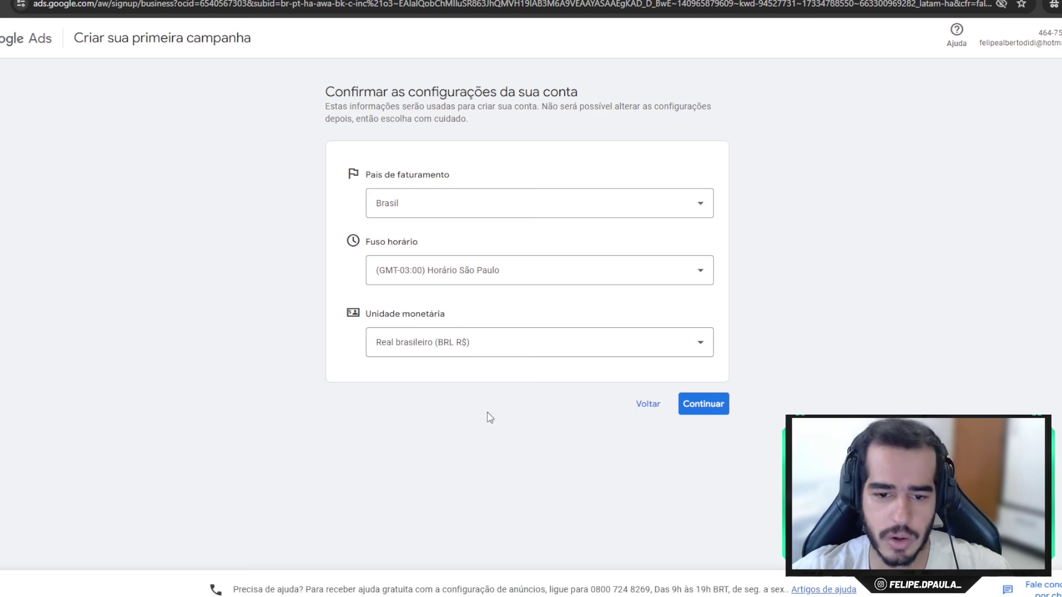
click(710, 413)
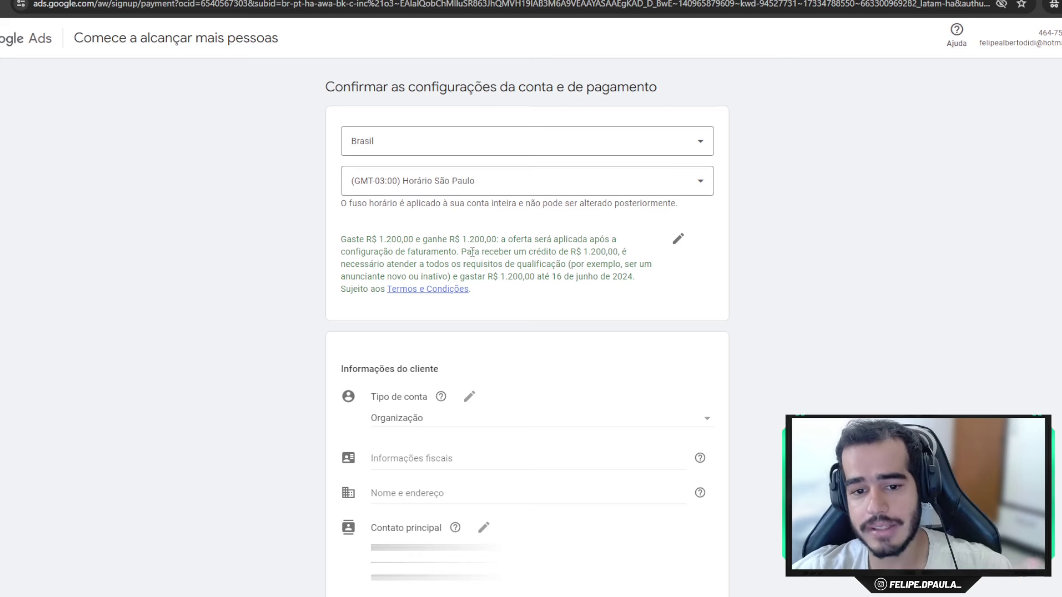
drag(449, 239, 499, 239)
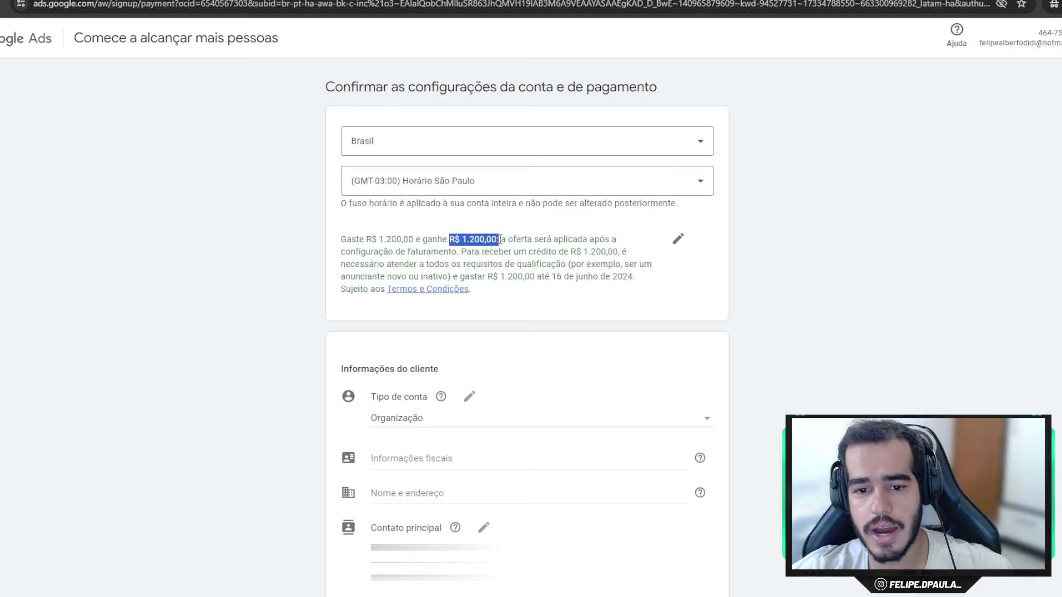
click(546, 253)
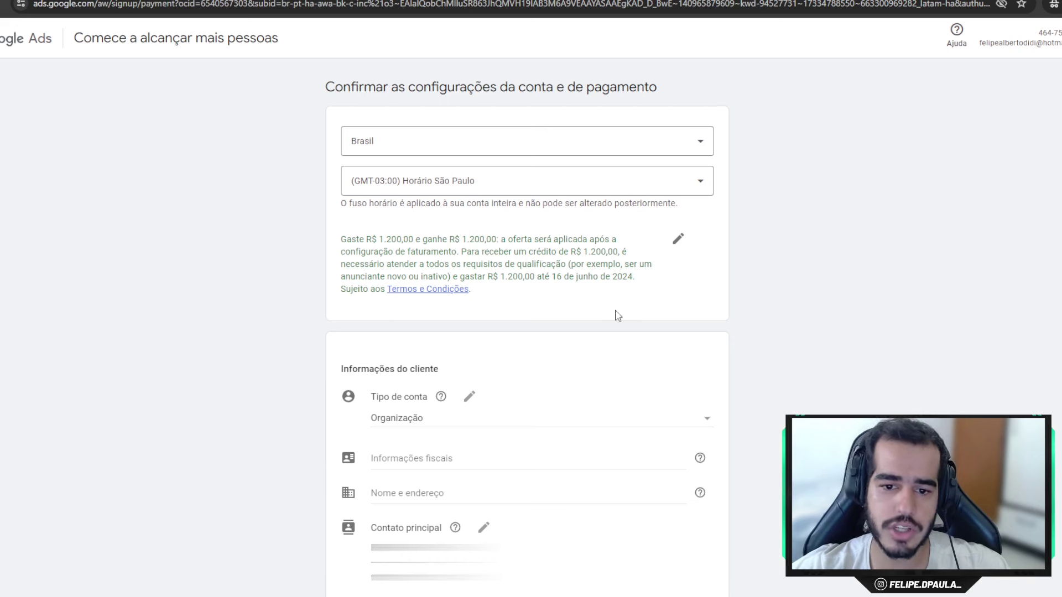
Step: Try both Pessoa física and Organização as the customer account type, settling on Pessoa física
scroll(561, 288, down, 4)
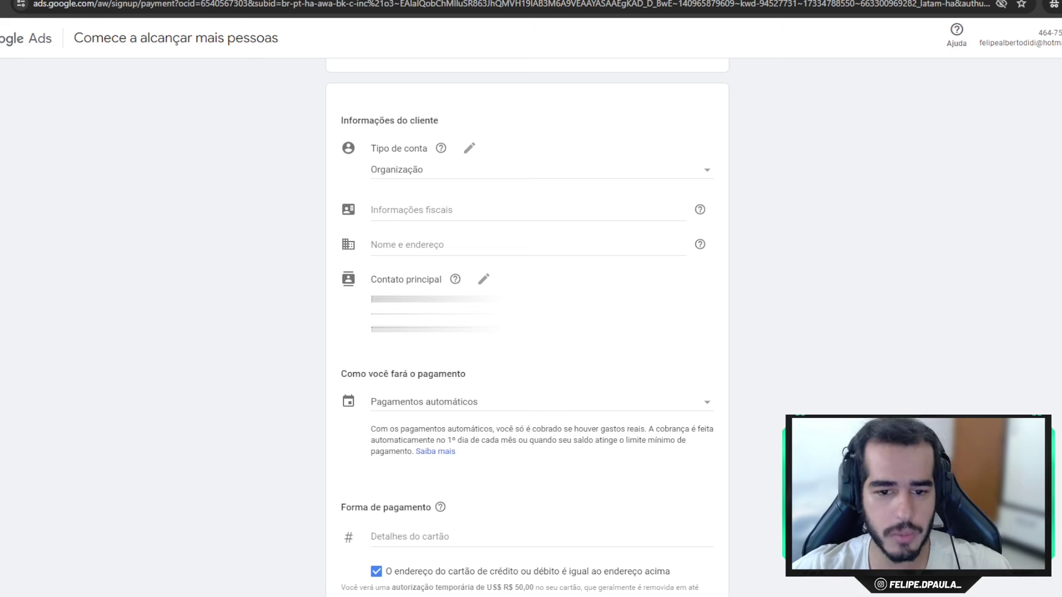
click(410, 177)
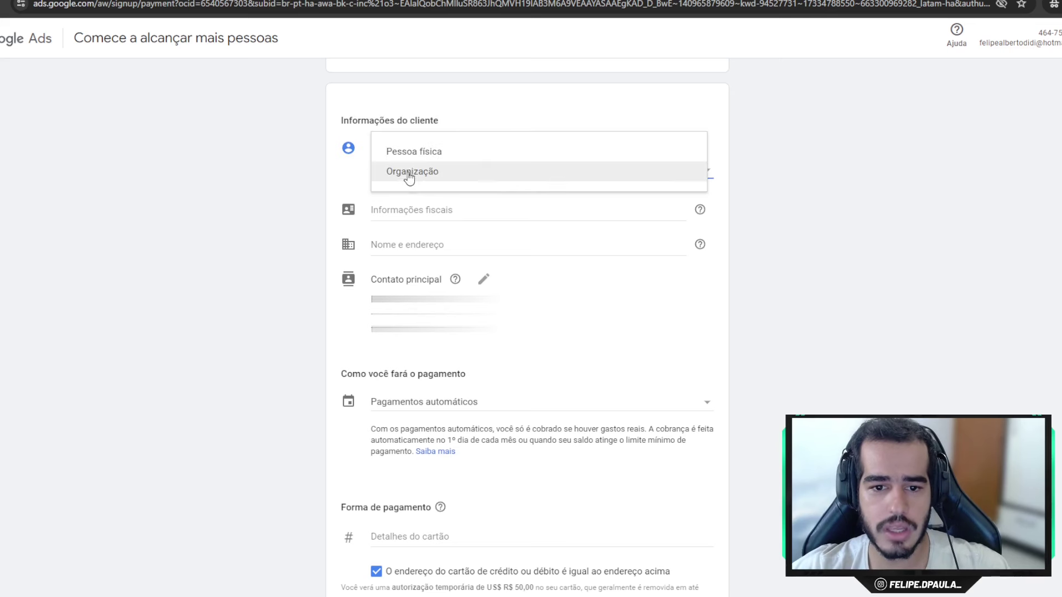
click(431, 151)
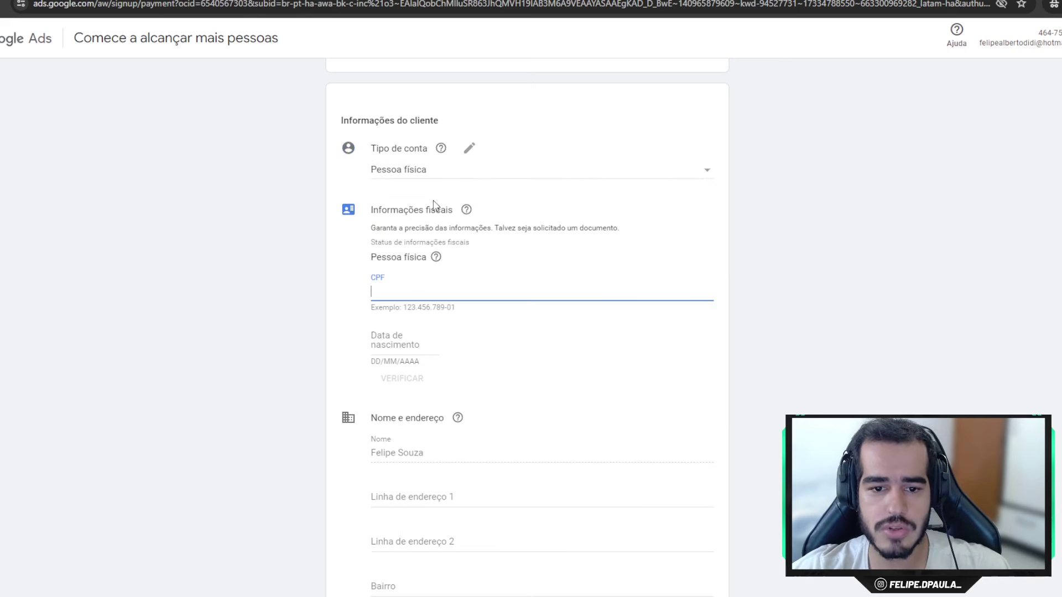
click(412, 191)
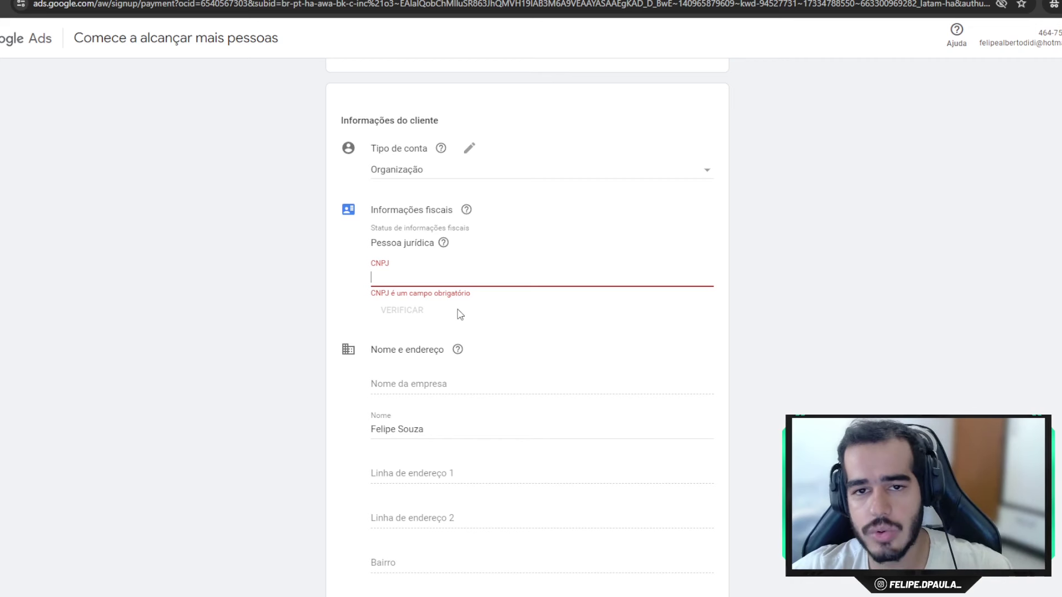
click(388, 172)
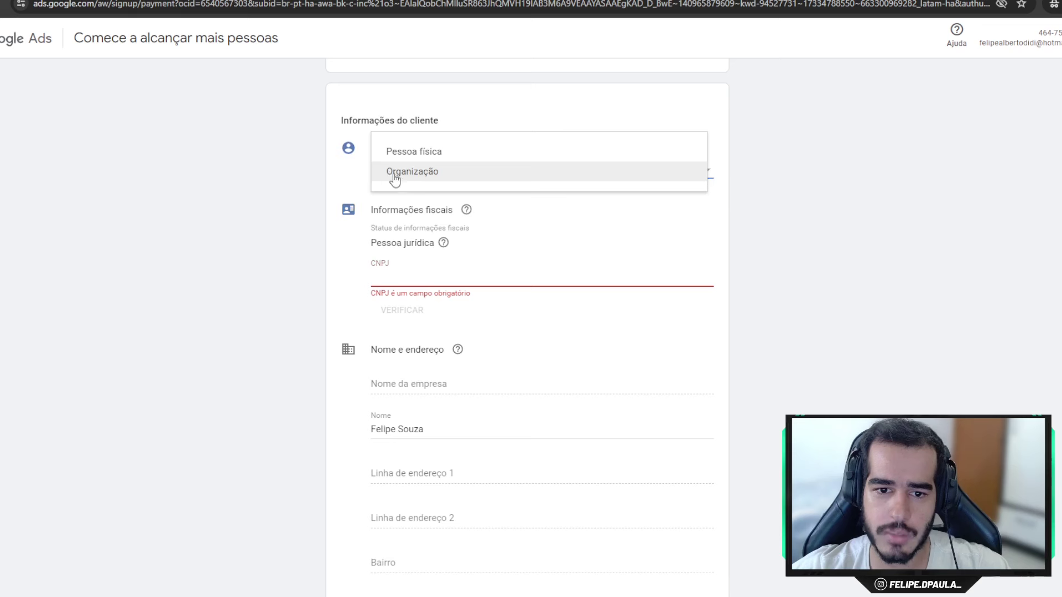
click(418, 160)
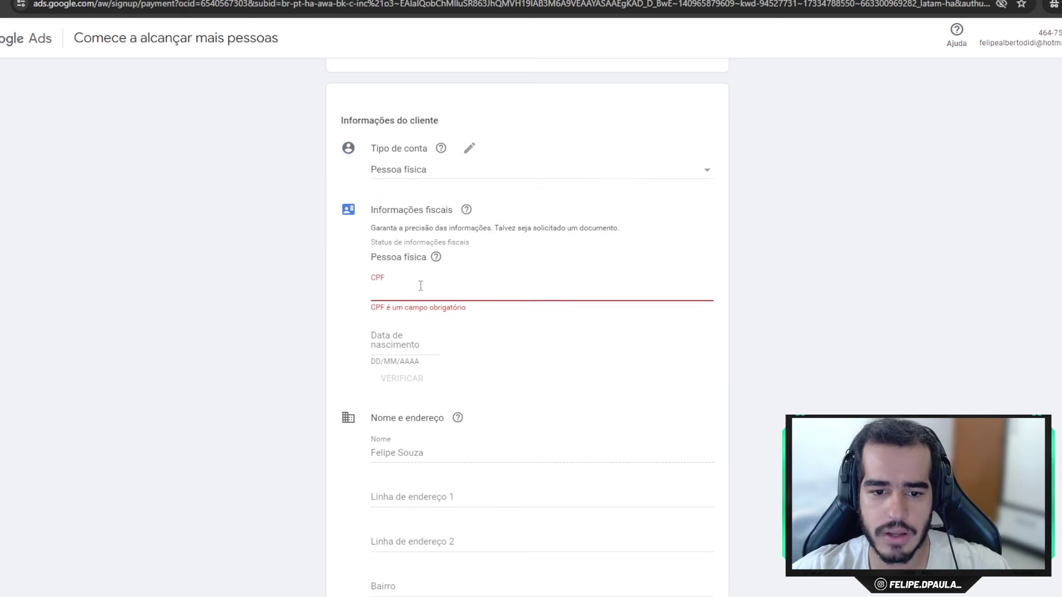
Step: Enter the customer's CPF number and date of birth in the tax information and verify them
text(12345678901)
click(397, 341)
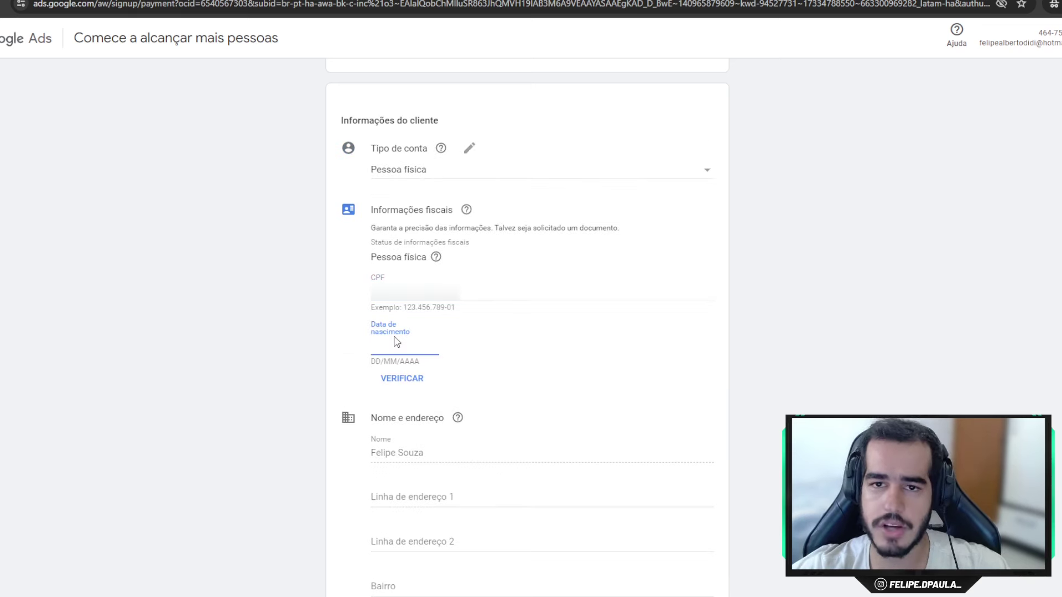
text(25/07/1997)
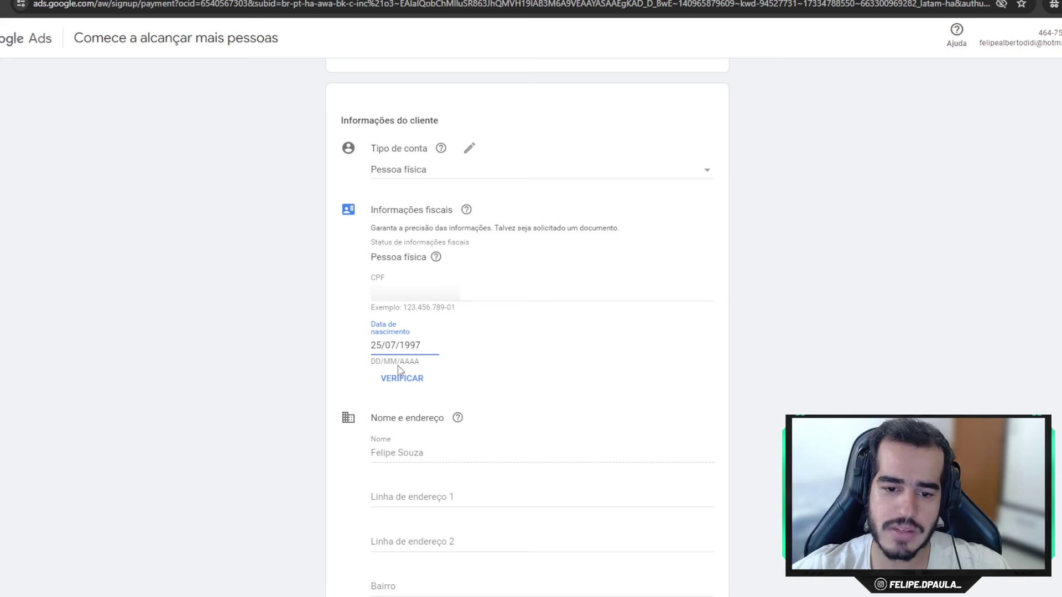
click(411, 385)
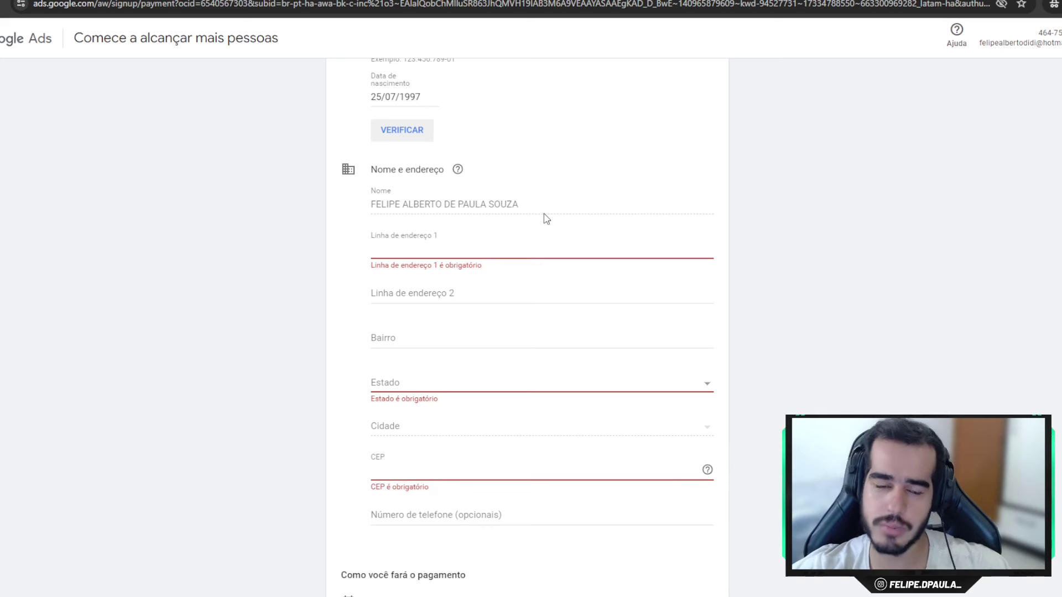
Step: Fill in the customer's street address, neighbourhood, state, city, postal code and optional phone number
click(397, 264)
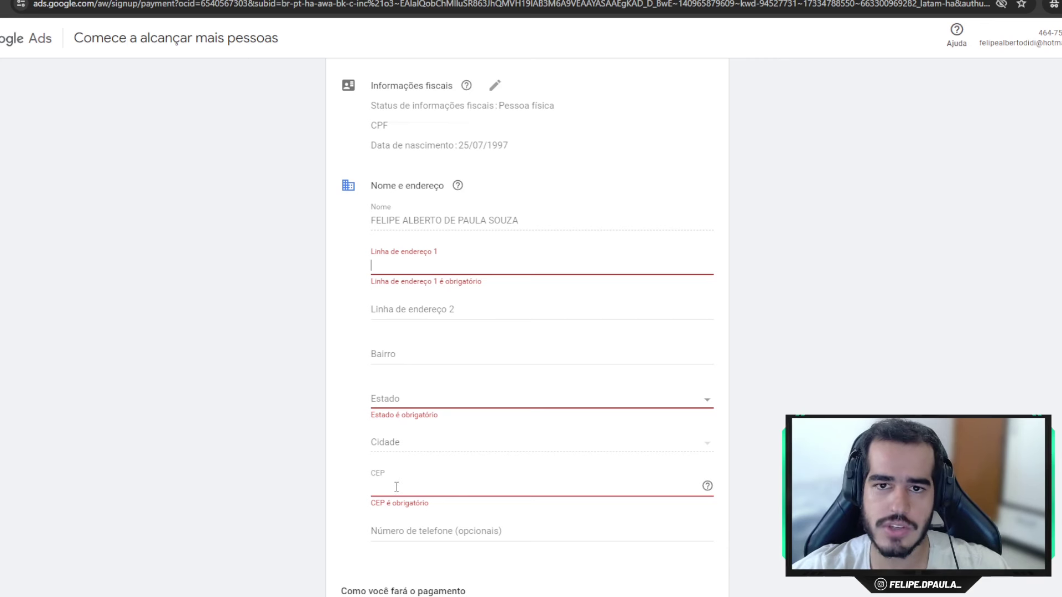
click(472, 487)
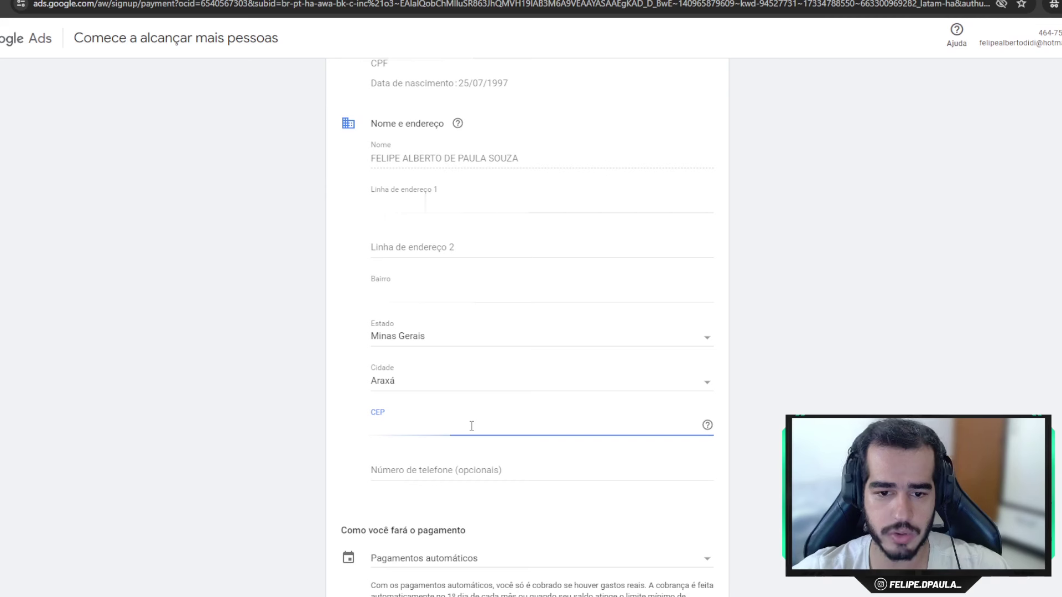
click(465, 472)
text(3499)
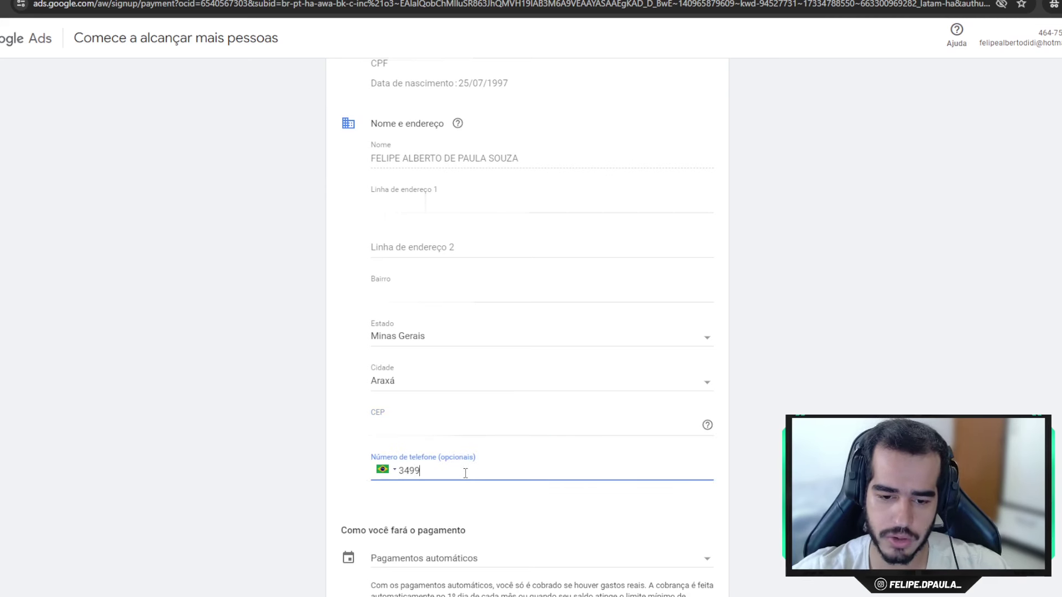
click(390, 365)
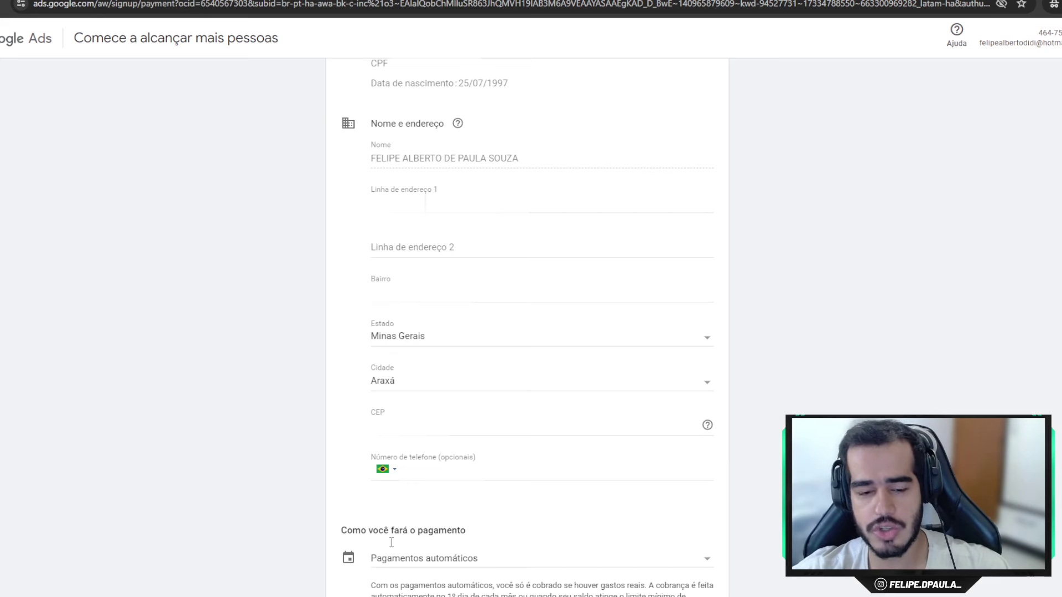
Step: Set the payment mode to Pagamentos manuais with a payment amount of R$ 100
drag(341, 529, 471, 538)
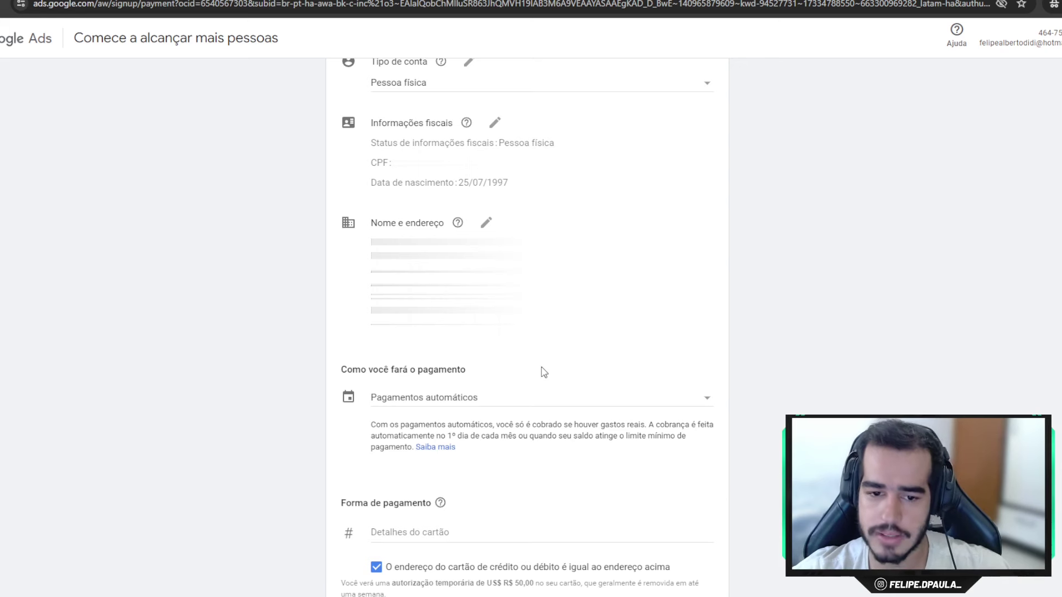
scroll(538, 372, down, 3)
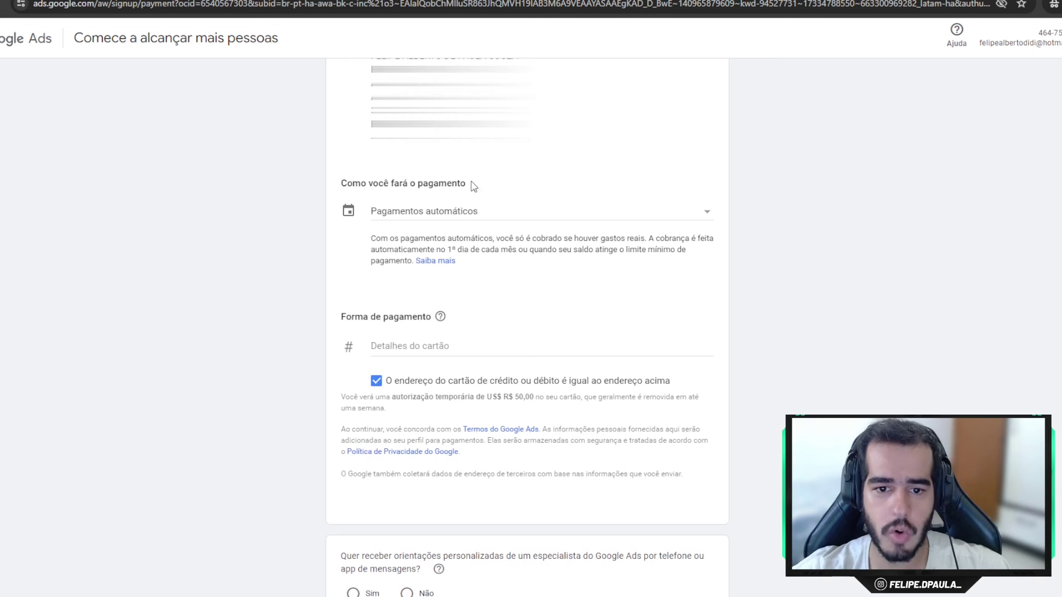
click(473, 215)
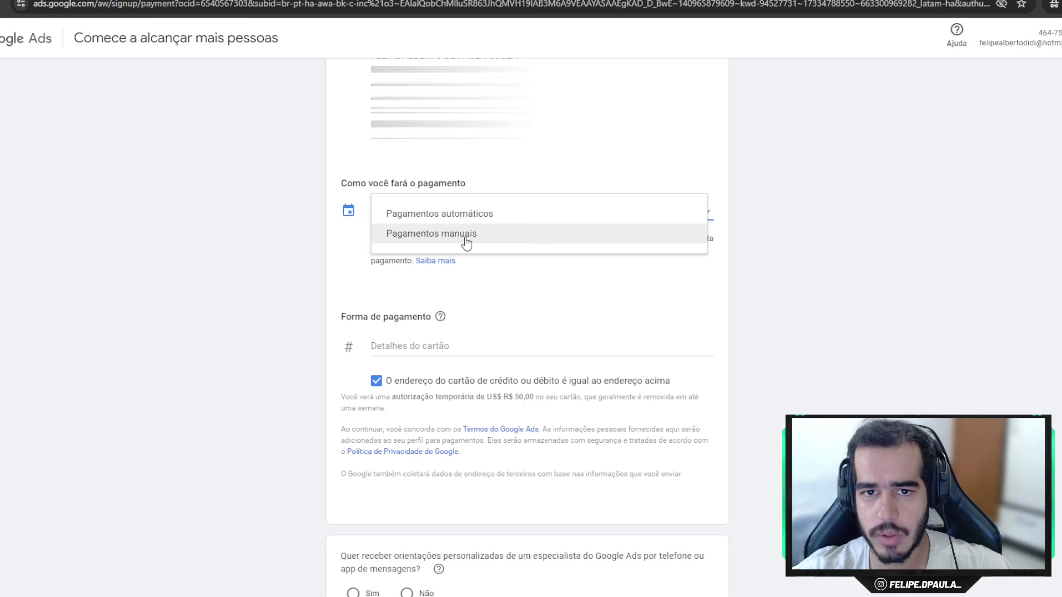
click(466, 243)
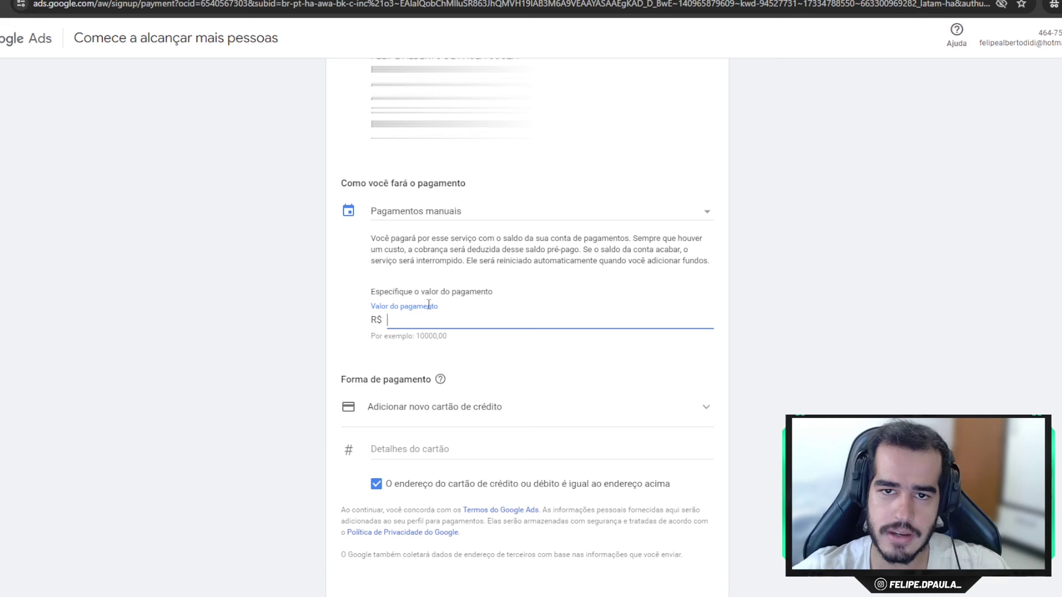
text(100)
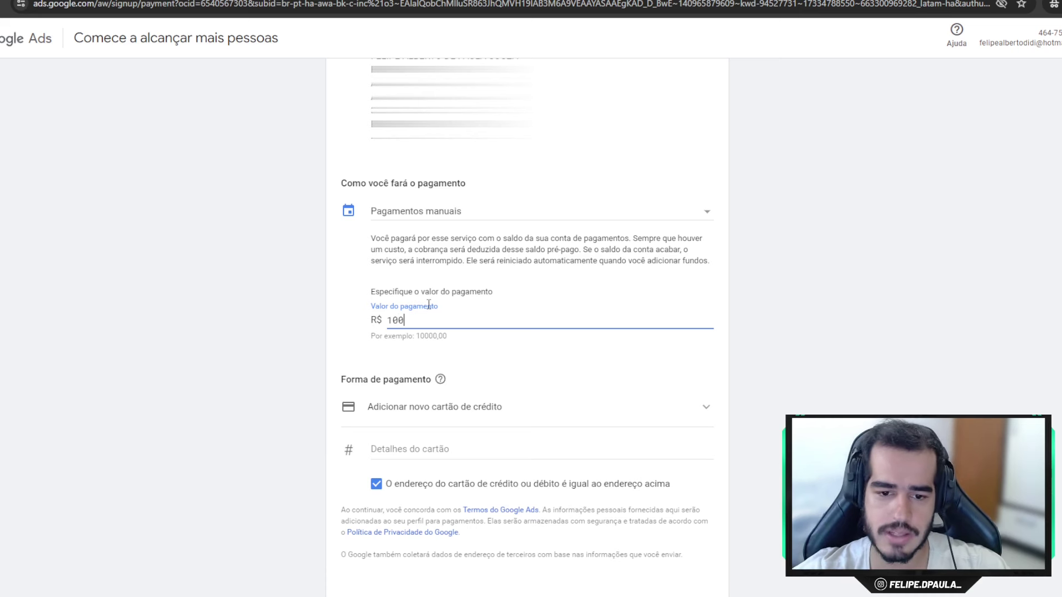
Step: Choose Pix as the payment method and answer Não to personalised guidance from a Google Ads specialist
scroll(346, 277, down, 2)
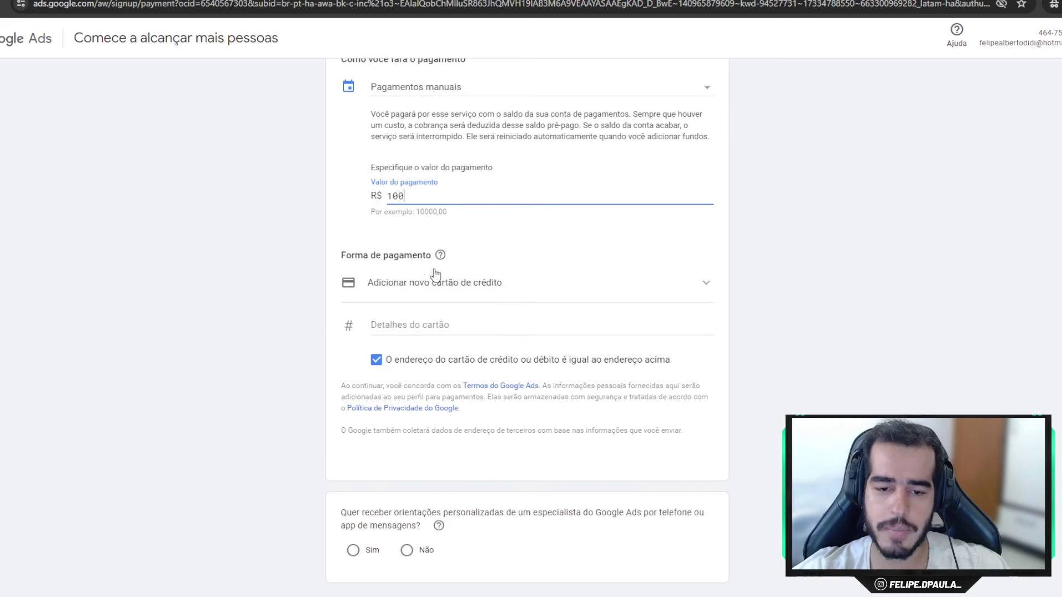
click(443, 287)
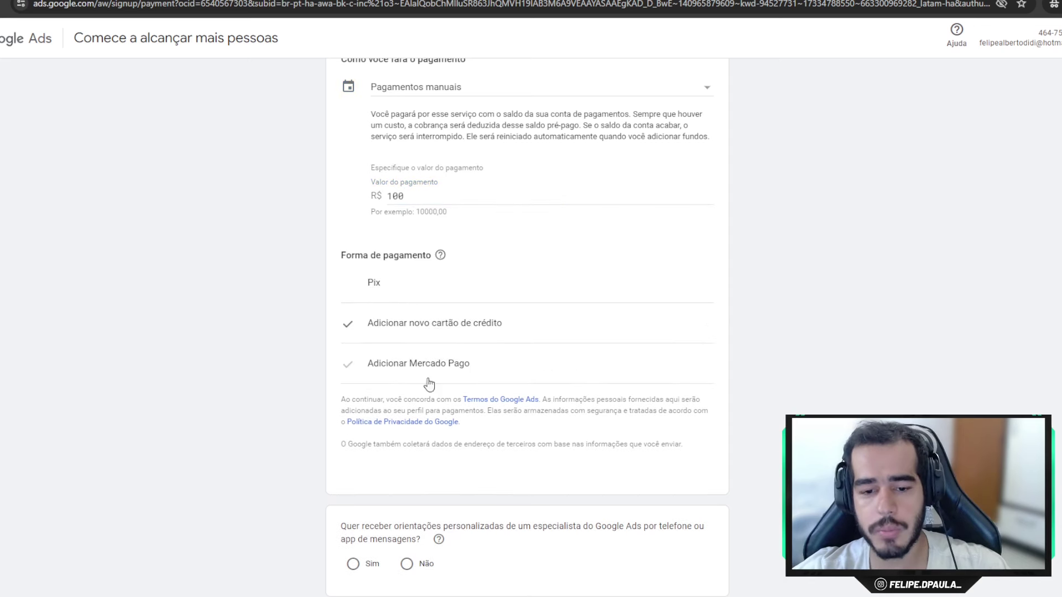
click(456, 286)
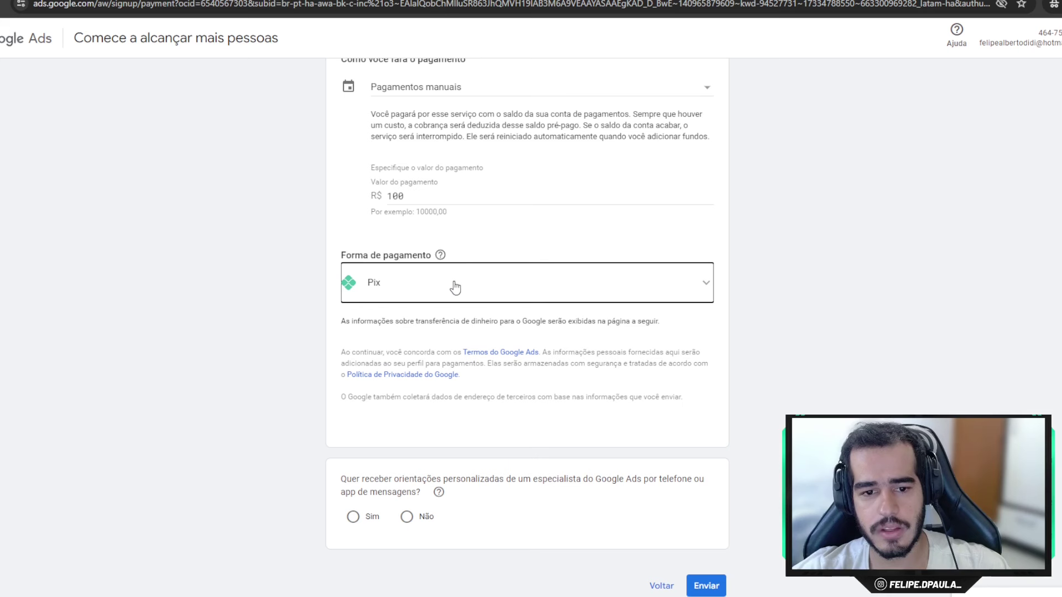
click(453, 287)
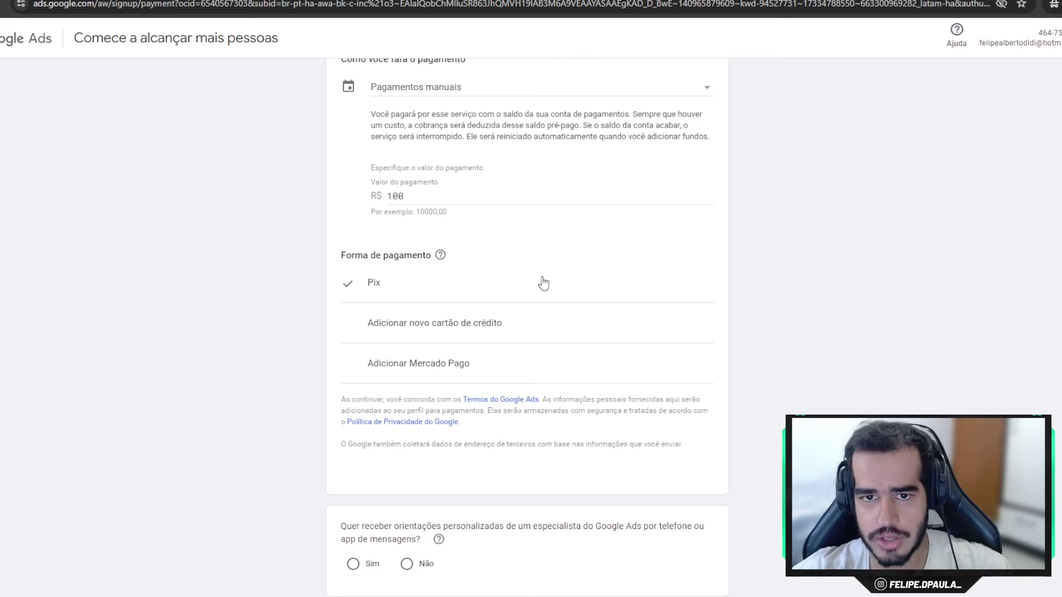
click(407, 293)
scroll(403, 332, down, 2)
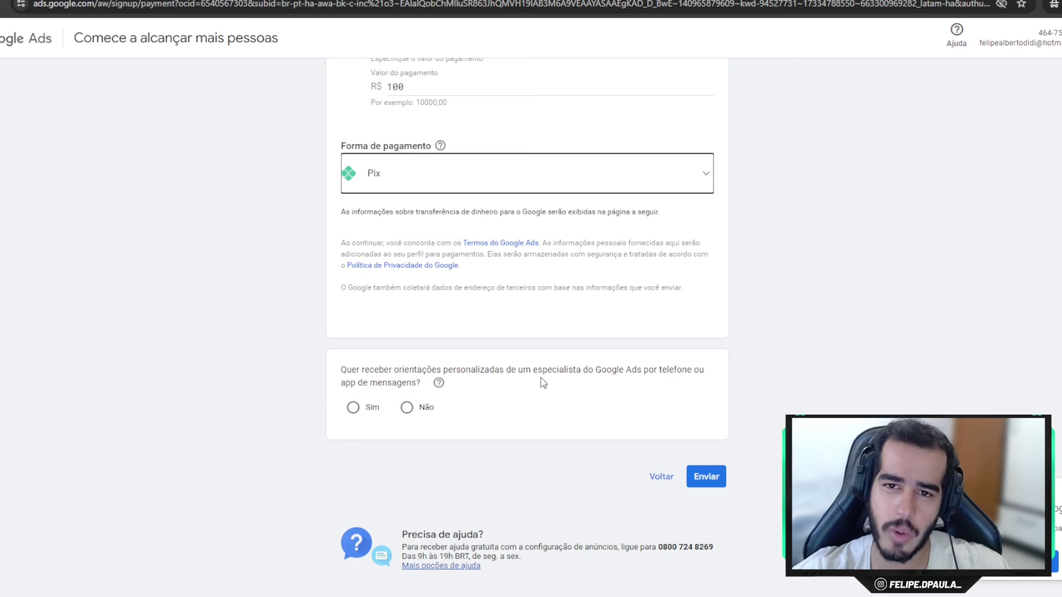
click(409, 408)
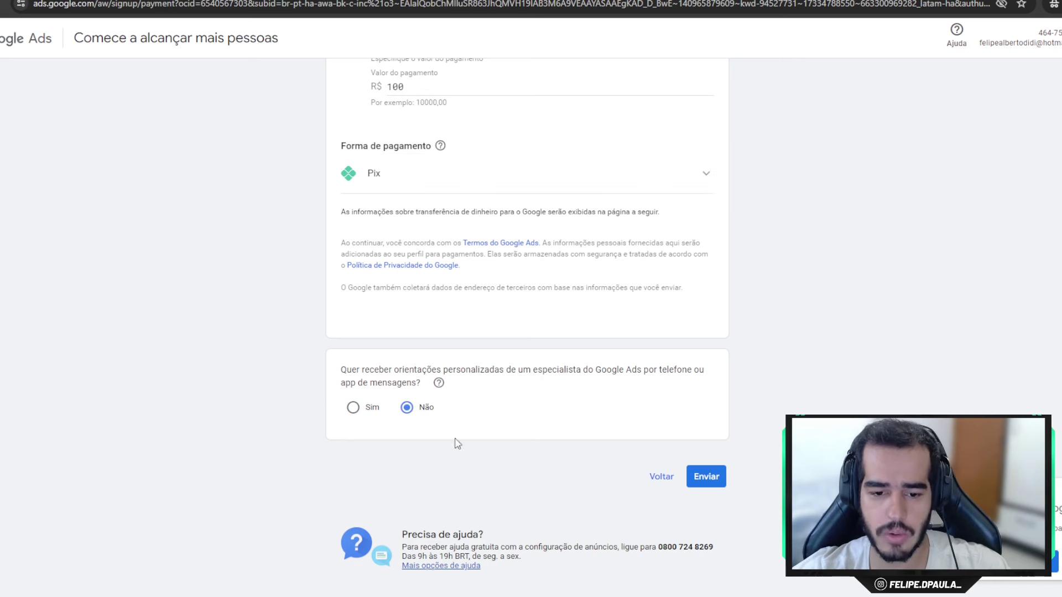
Step: Submit the account's payment details with the Pix code left unpaid, and go on to explore the new account
click(710, 481)
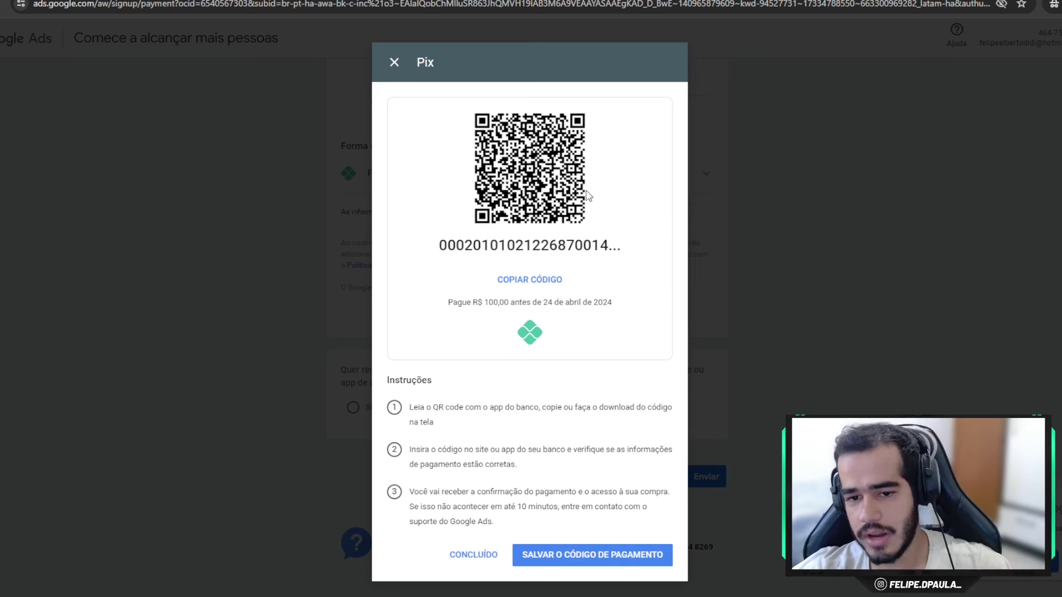
drag(482, 302, 512, 303)
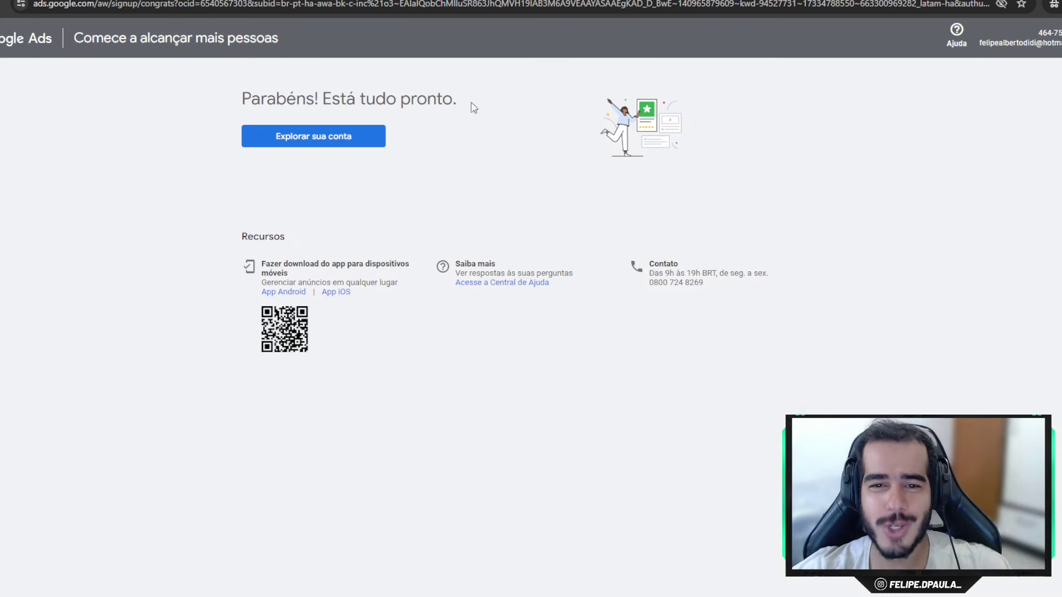
drag(465, 103, 242, 99)
click(334, 187)
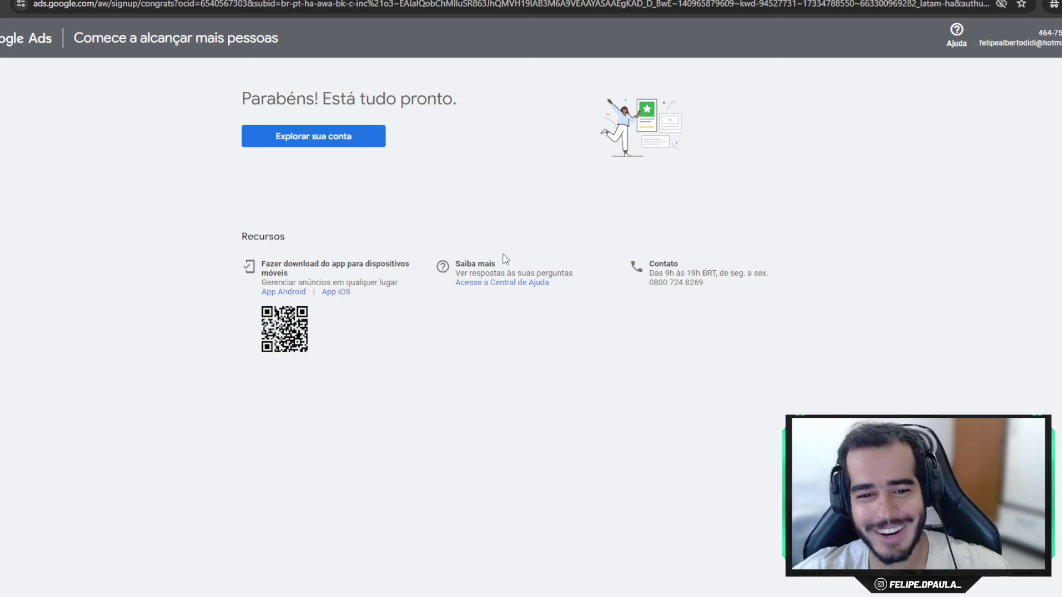
click(322, 142)
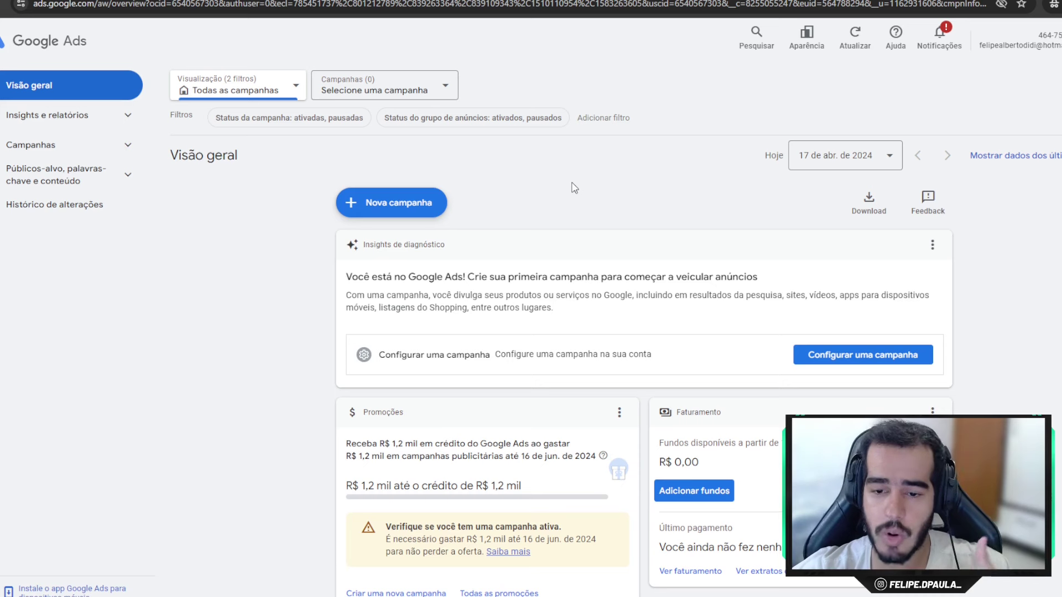
Step: Switch the account's interface to the previous design, giving Não gosto da nova aparência as the reason
click(796, 51)
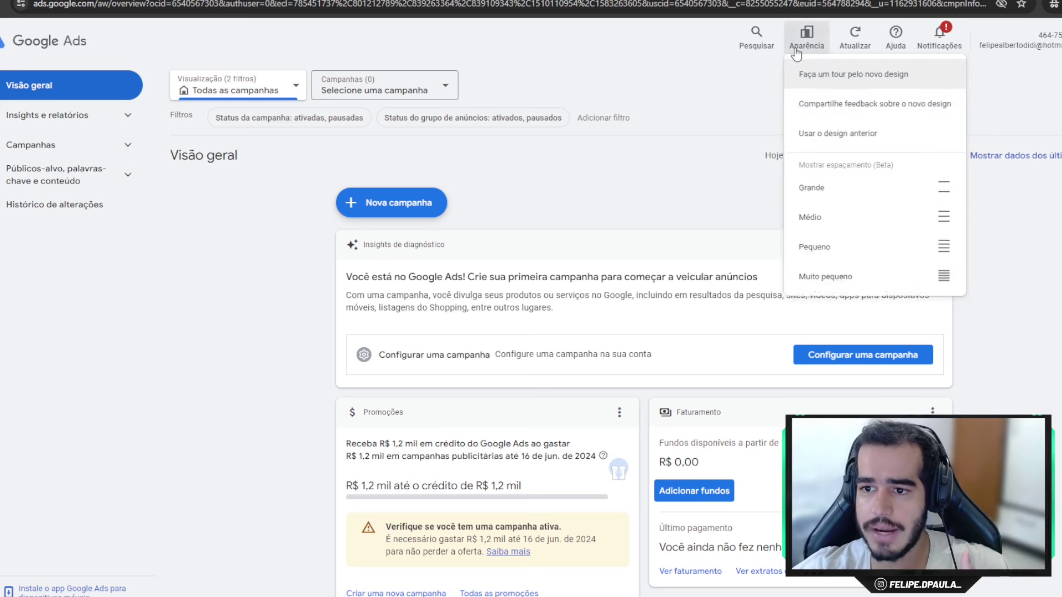
click(830, 133)
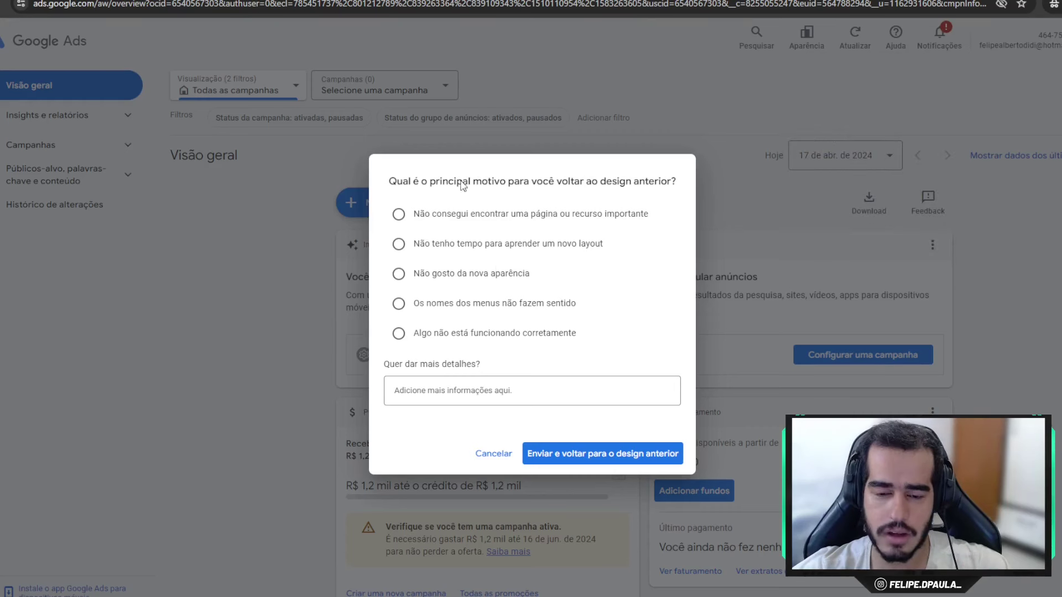
click(397, 275)
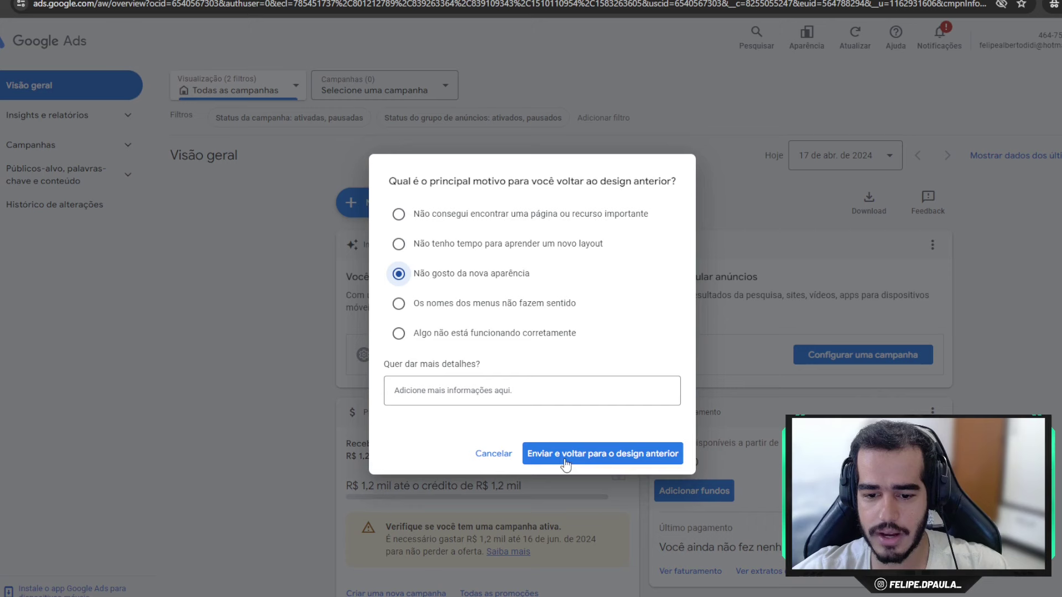
click(606, 461)
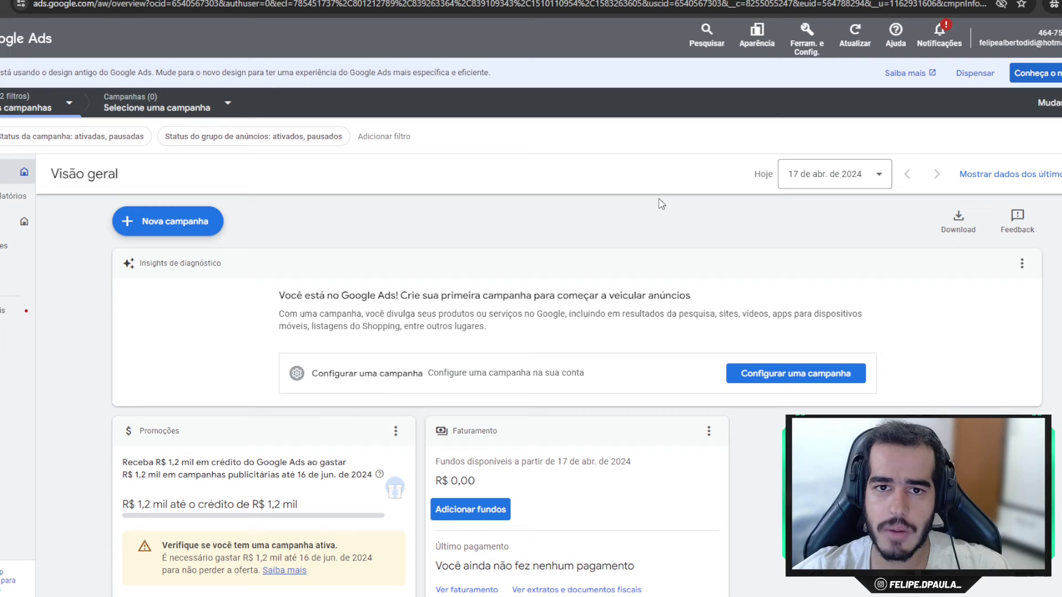
Step: Return the account's interface from the previous design to the new design
click(757, 40)
click(775, 74)
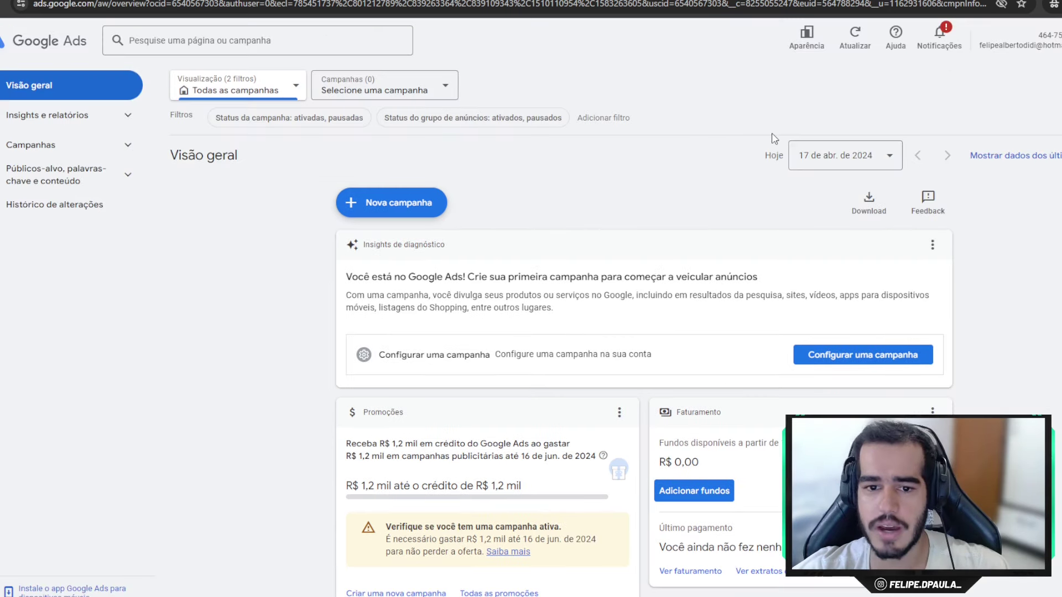